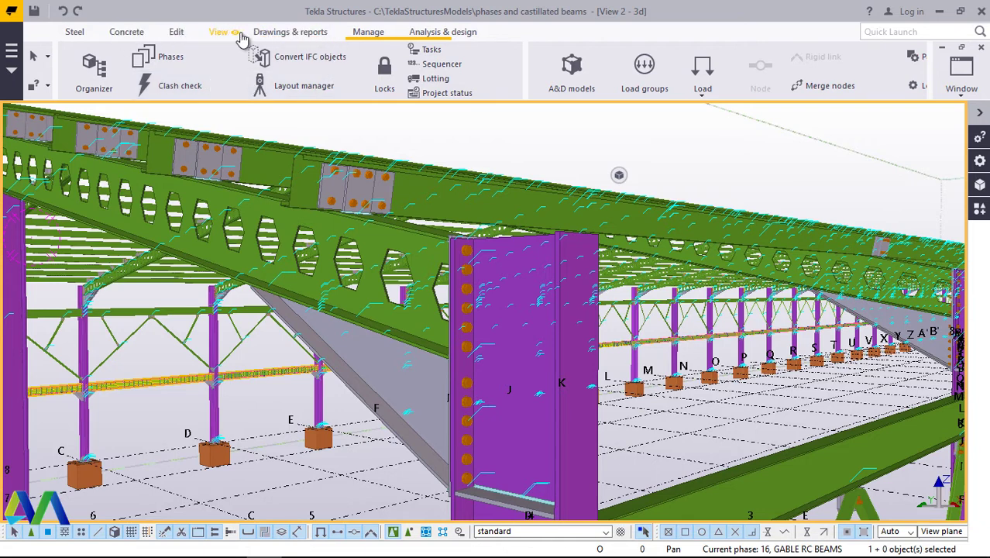
Step: Open the model phase list and scroll down through the 16 phases to RAFTER BEAMS
left_click(165, 58)
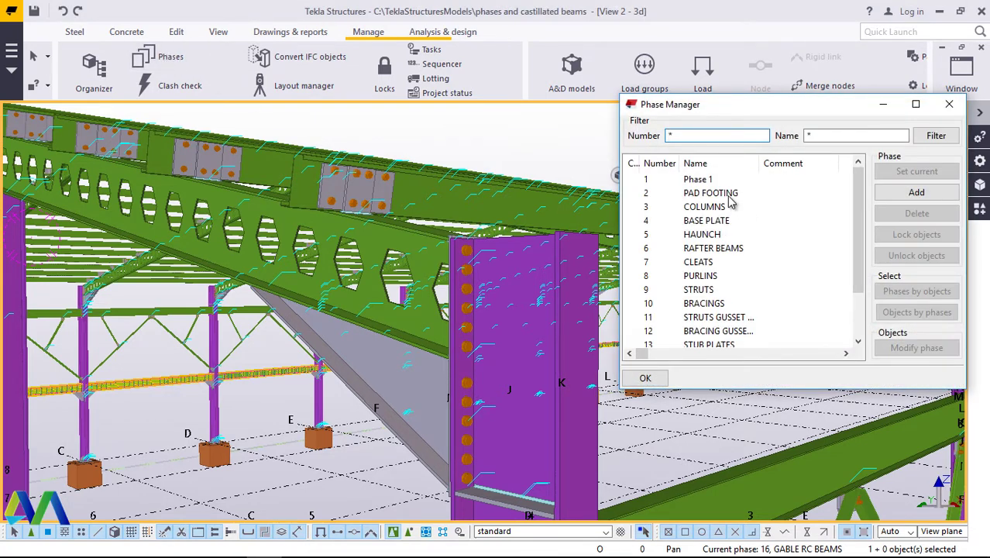
scroll(728, 203, "down", 2)
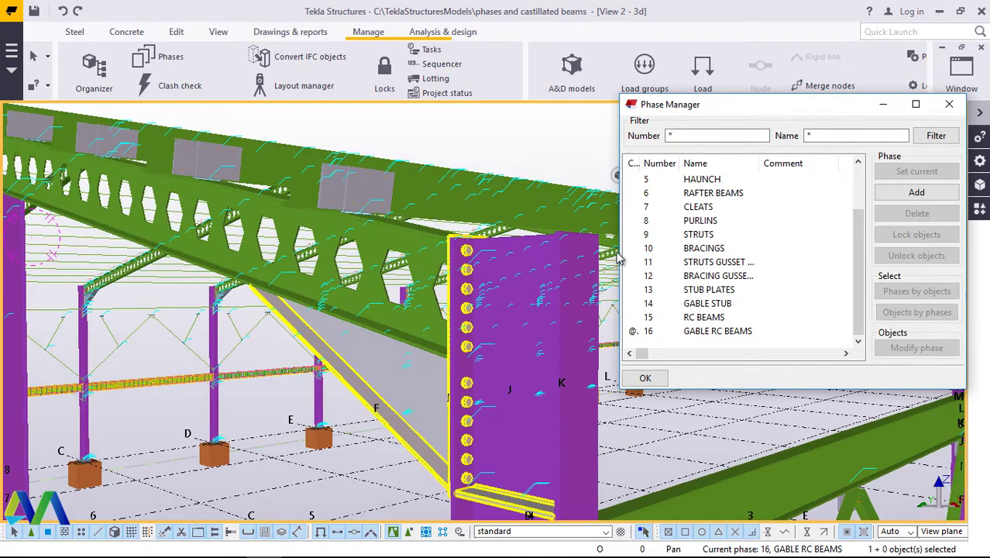
Step: Choose phase 6, RAFTER BEAMS, and select its castellated rafter beams with Objects by phases
left_click(715, 194)
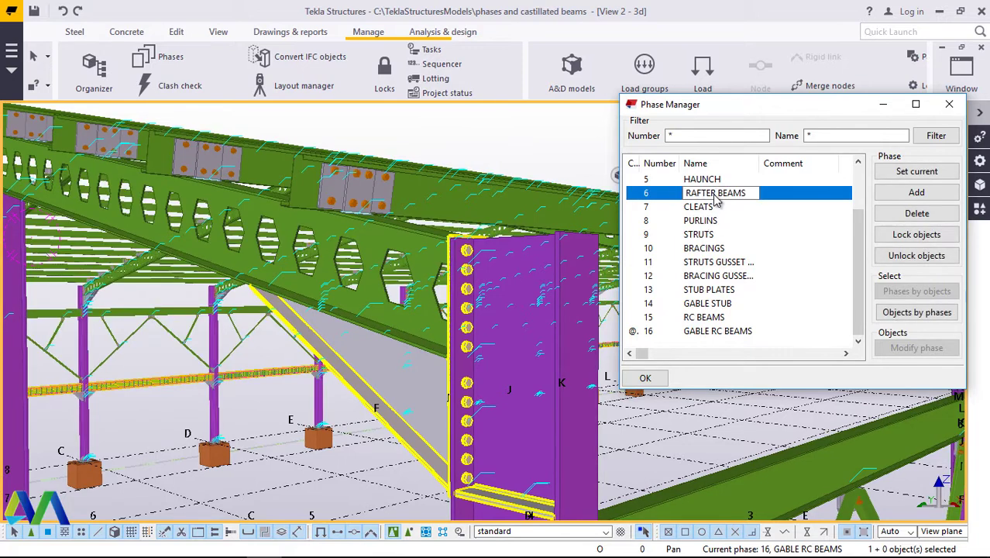
left_click(915, 316)
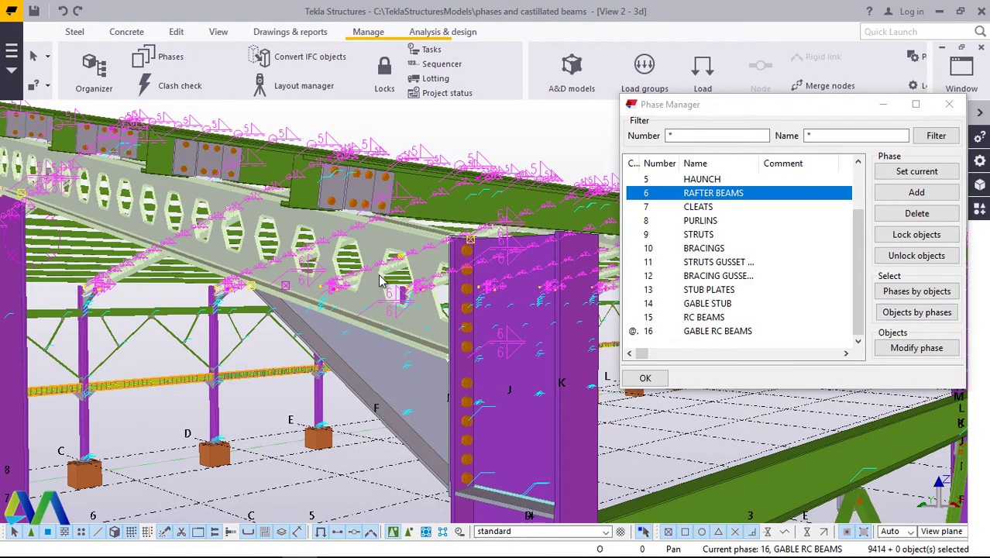
Step: Open Clash Check Manager from the Manage tab and drag its window off the model
left_click(189, 88)
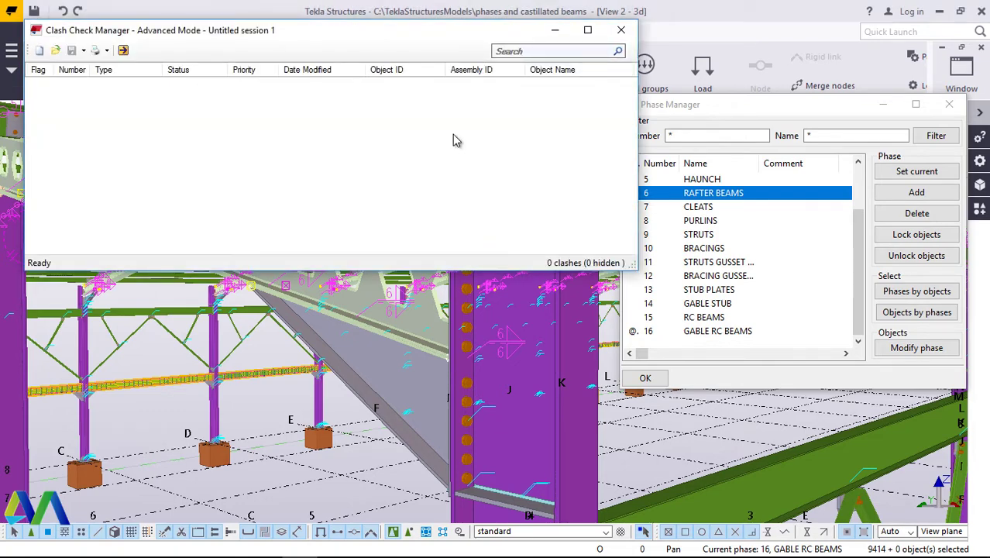
left_click_drag(389, 31, 706, 180)
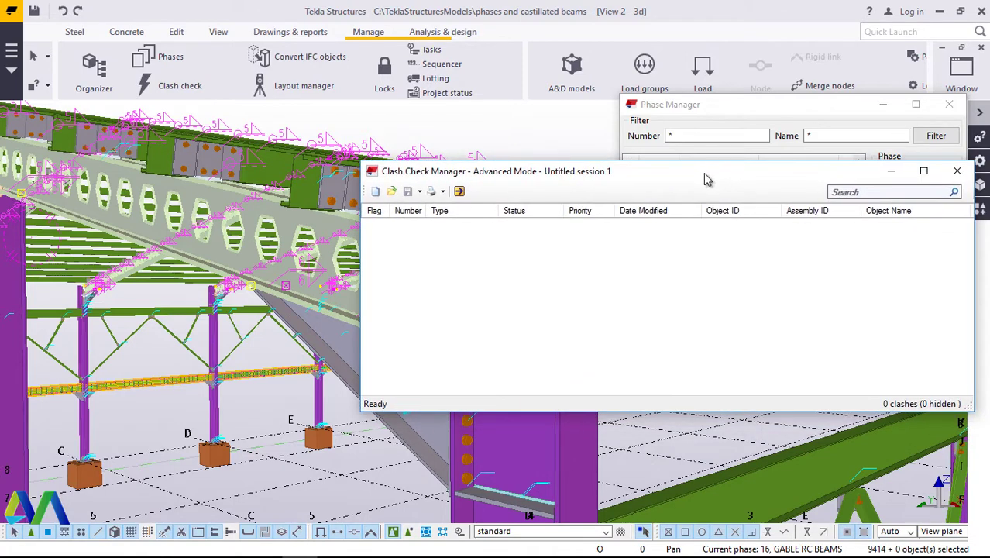
Step: Run the clash check on the selected rafter beams, which finds 0 clashes
left_click(458, 192)
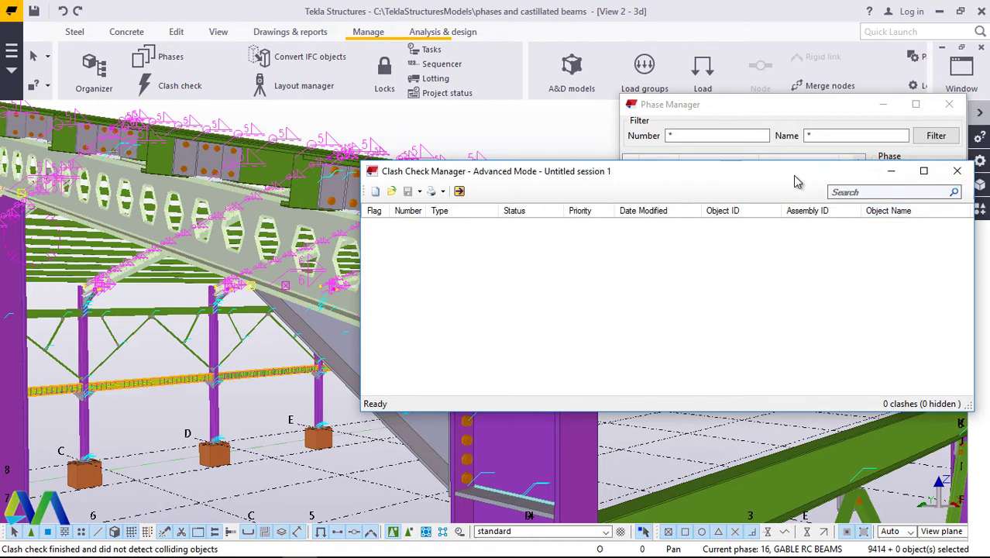
Step: Close Clash Check Manager and select all 1920 objects of phase 8, PURLINS
left_click_drag(807, 177, 425, 292)
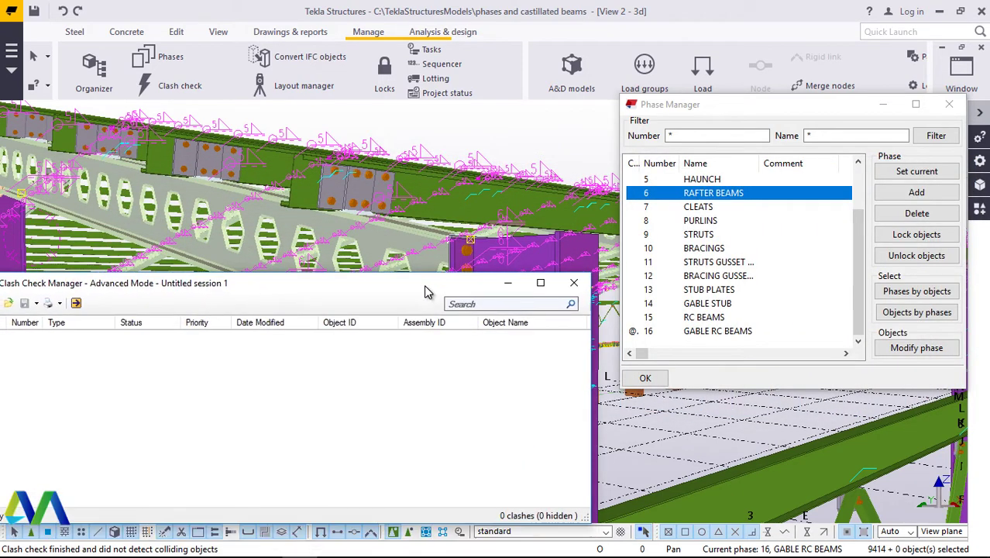
left_click(573, 282)
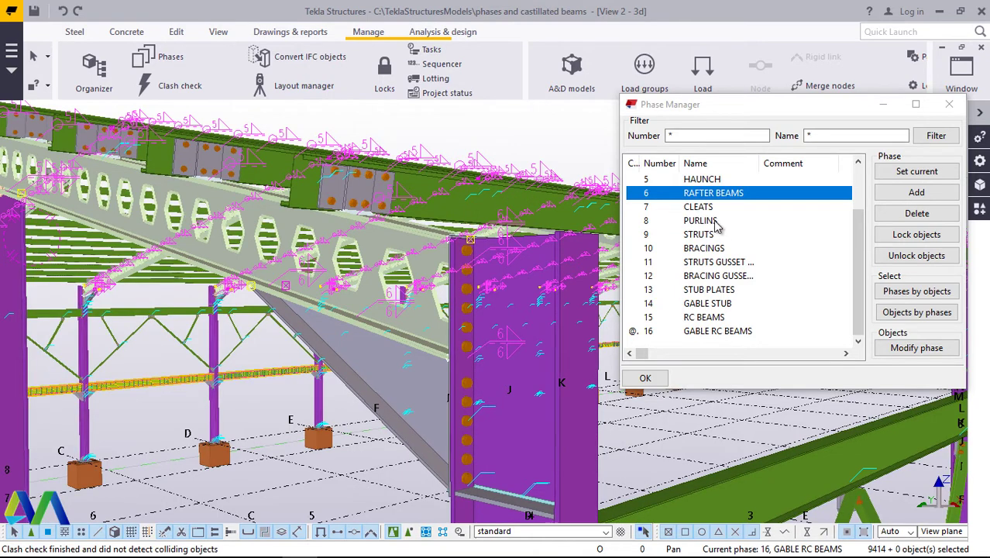
left_click(701, 221)
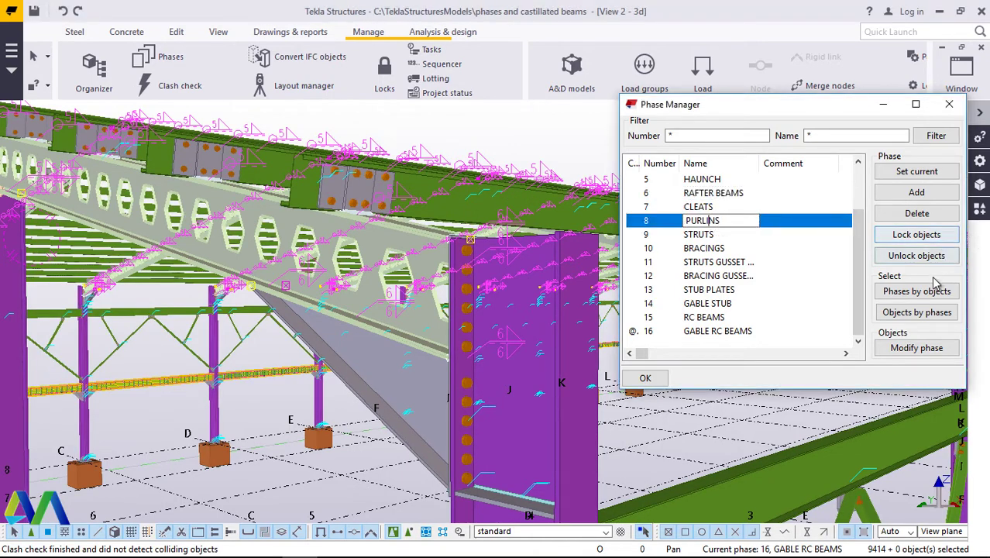
left_click(919, 319)
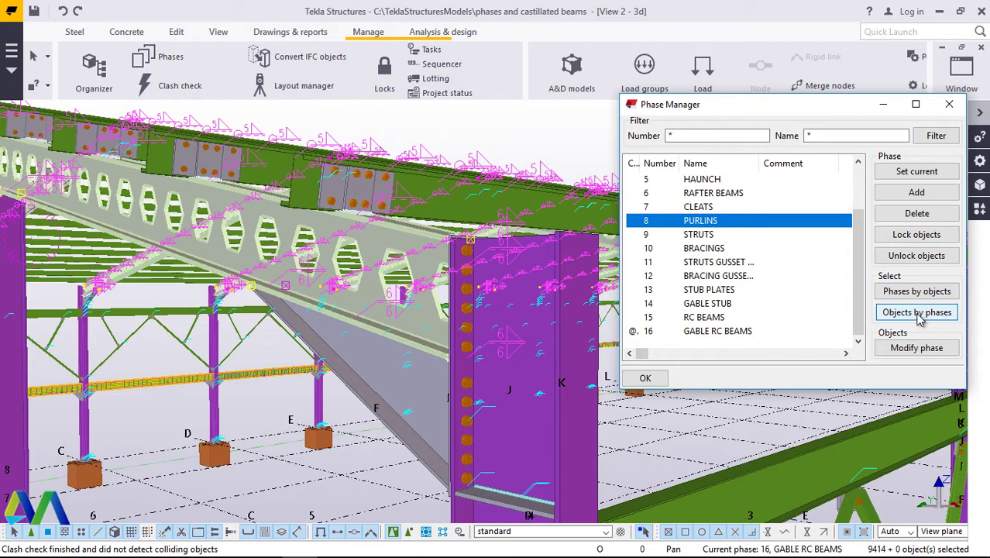
left_click(918, 314)
left_click(916, 312)
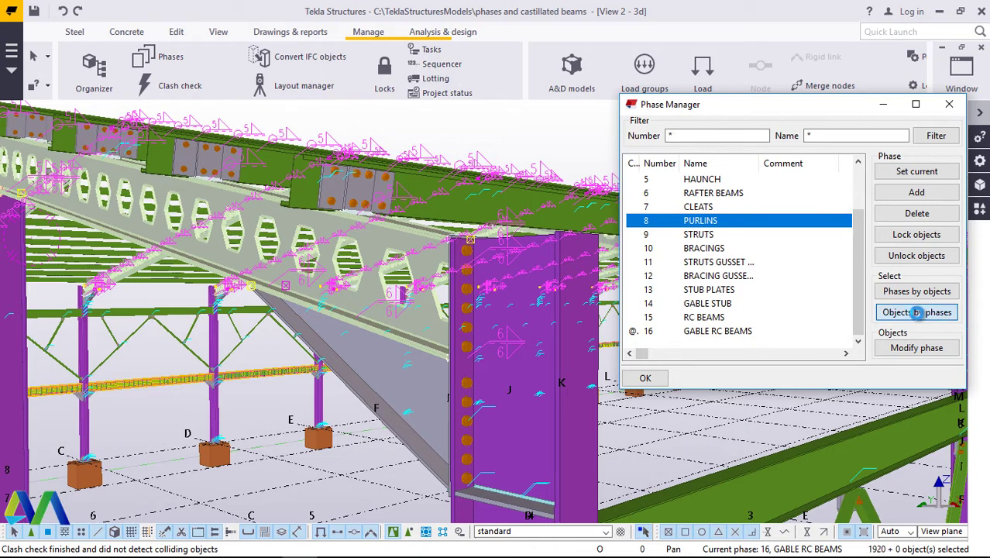
left_click(919, 318)
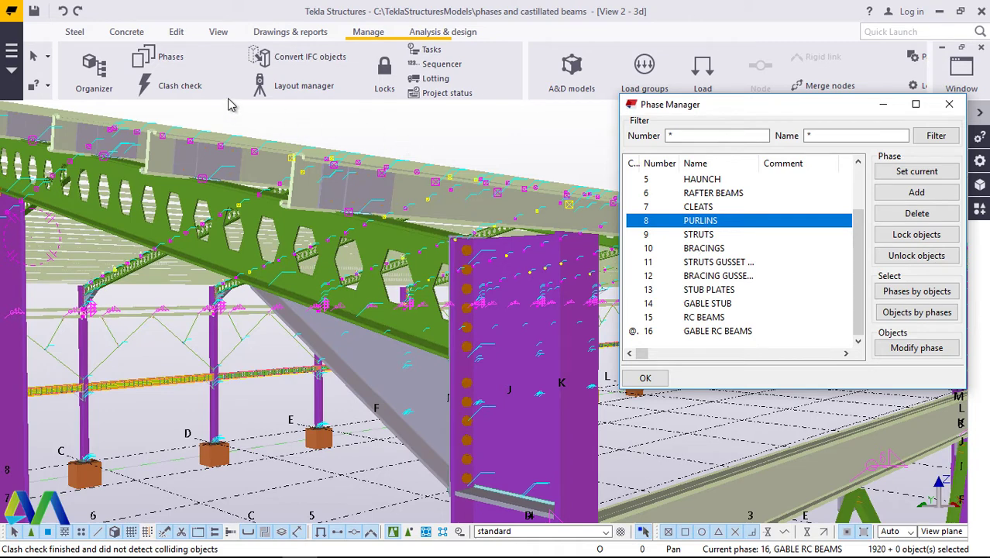
Step: Reopen Clash Check Manager and run the clash check on the selected PURLINS objects
left_click(186, 92)
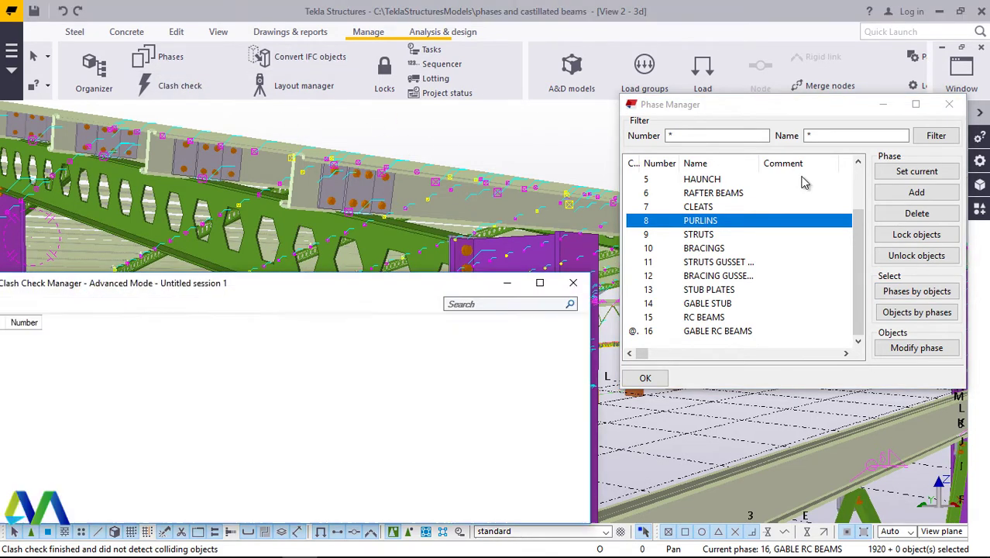
left_click_drag(402, 289, 783, 231)
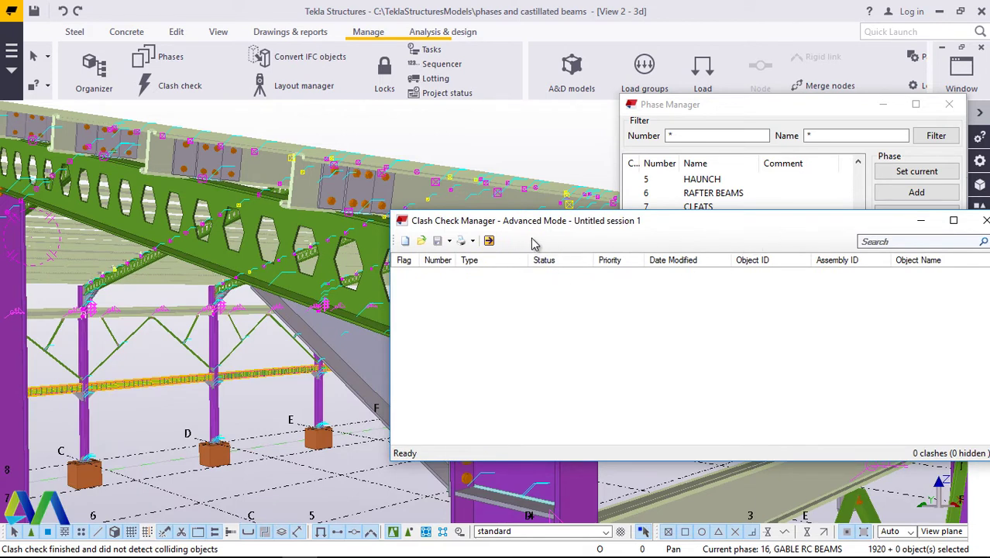
left_click(490, 241)
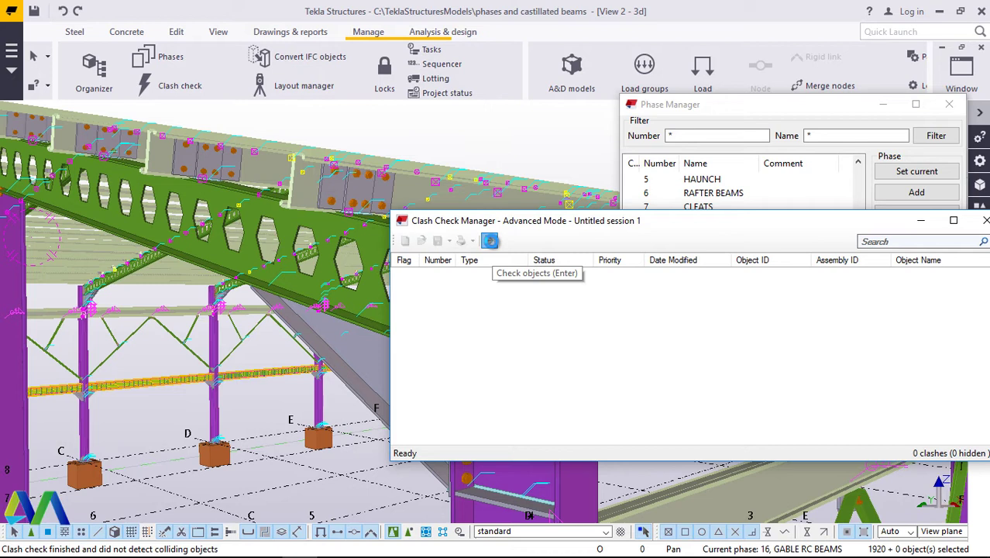
left_click(490, 241)
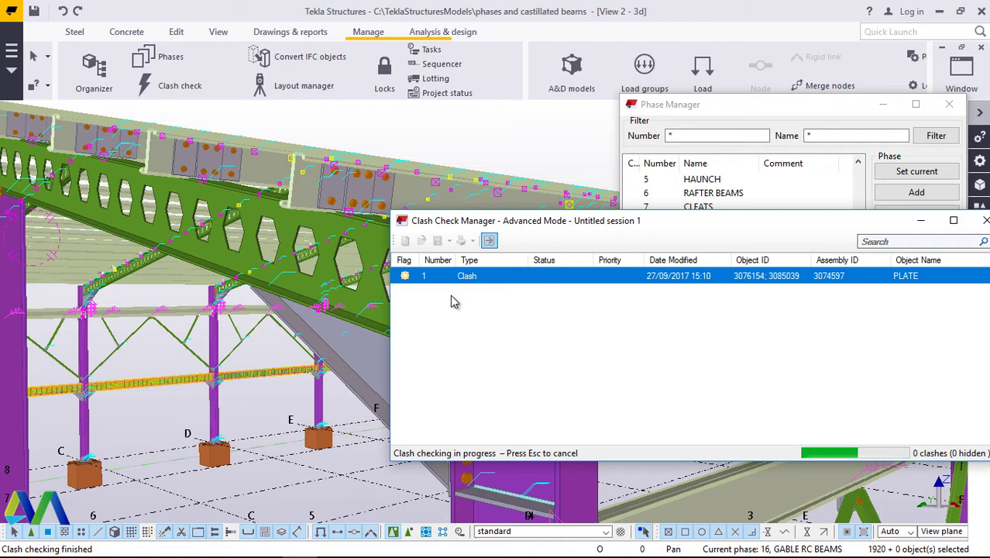
Step: Select the first clash's two objects, then scroll through the list of 69 clashes
left_click(488, 285)
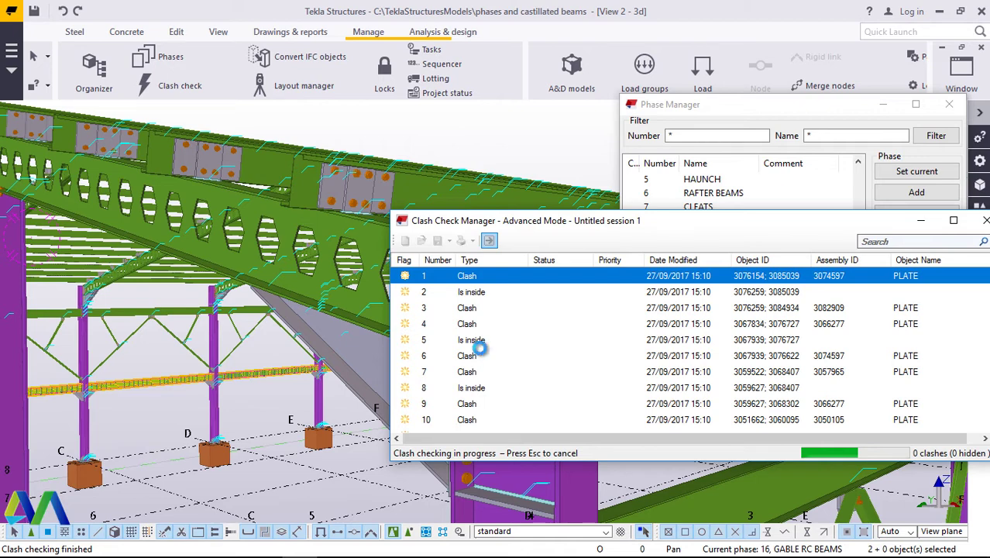
scroll(481, 352, "down", 1)
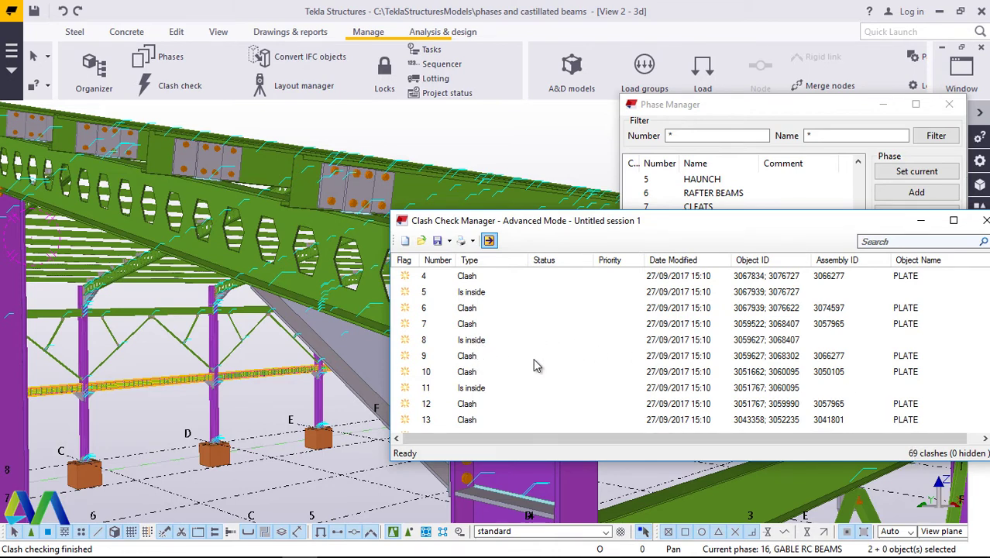
scroll(531, 375, "down", 2)
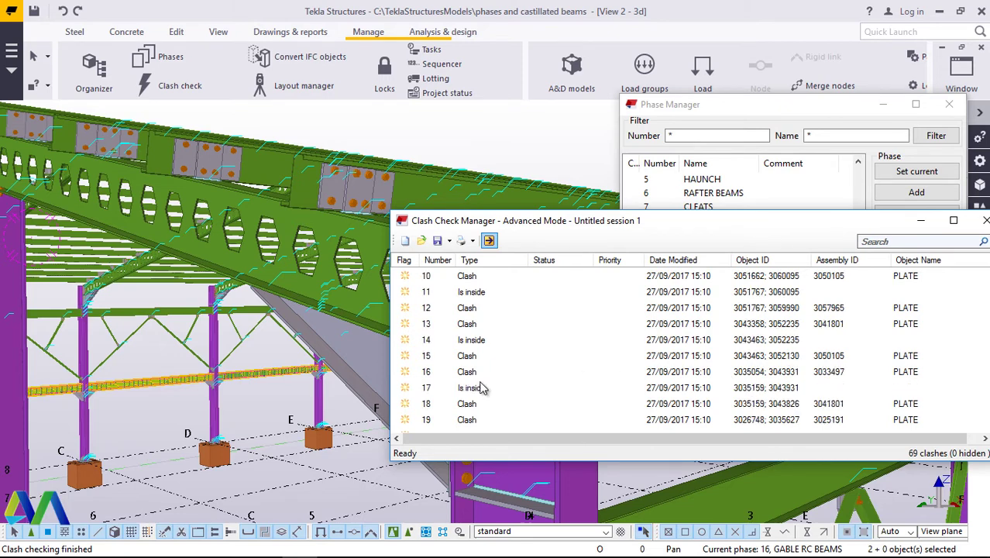
scroll(476, 401, "down", 3)
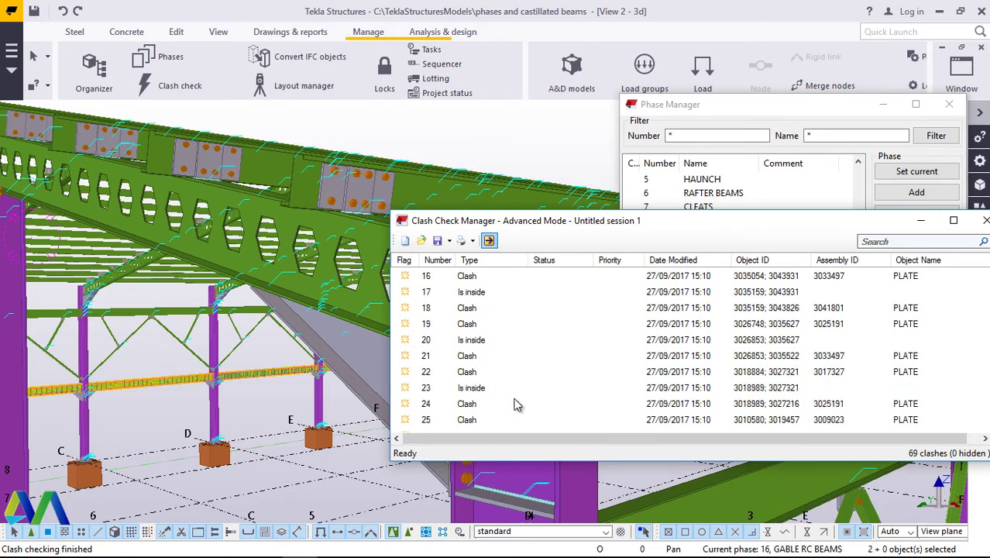
scroll(894, 379, "down", 3)
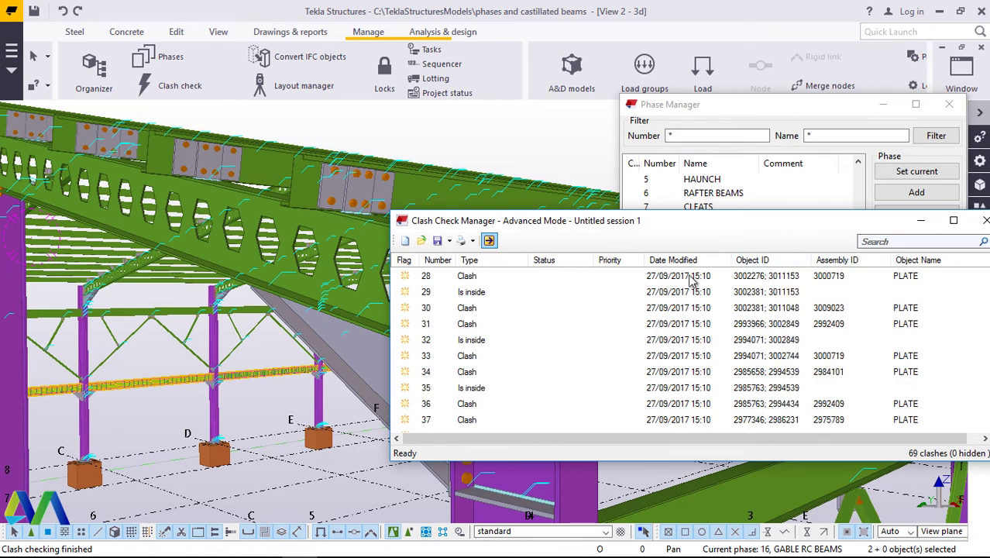
scroll(667, 409, "down", 3)
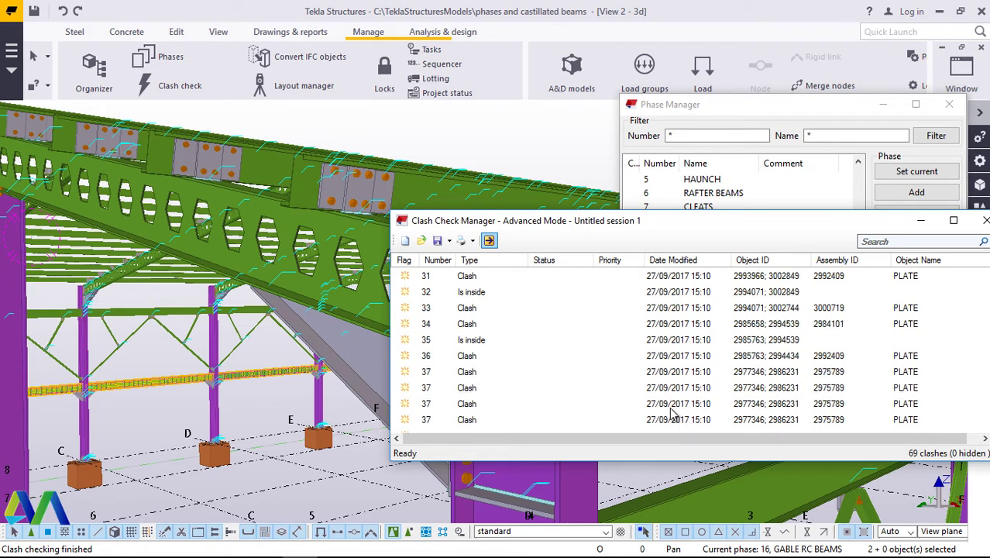
scroll(472, 409, "down", 3)
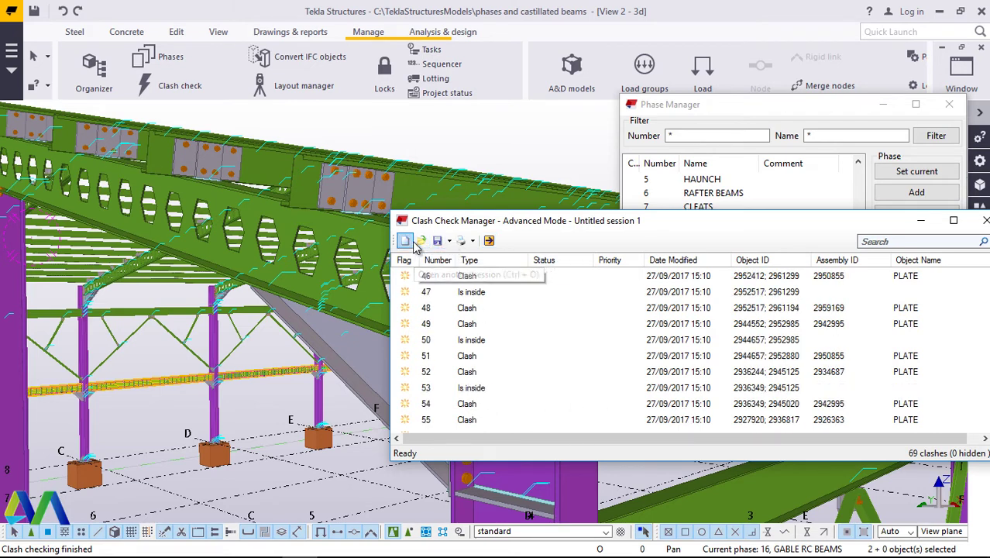
left_click(465, 241)
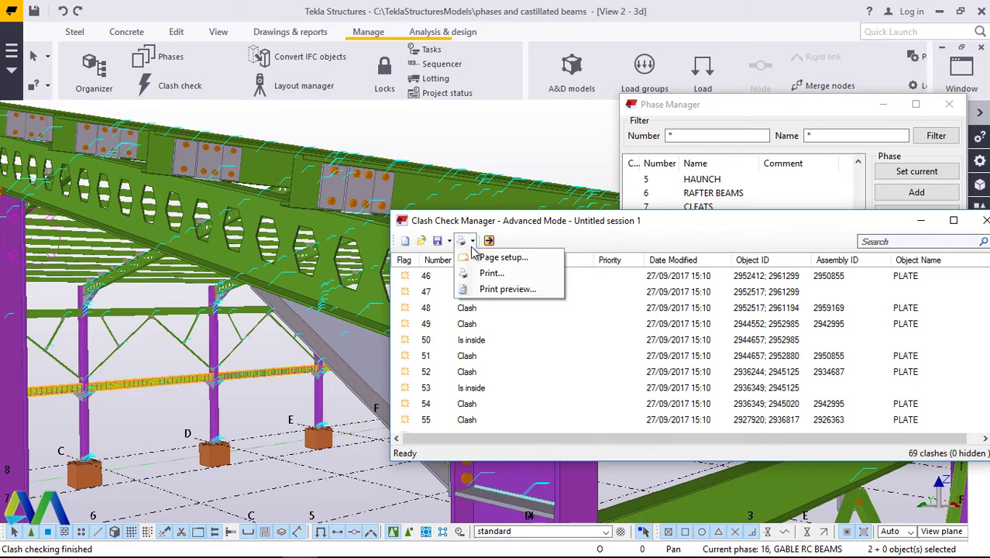
left_click(524, 290)
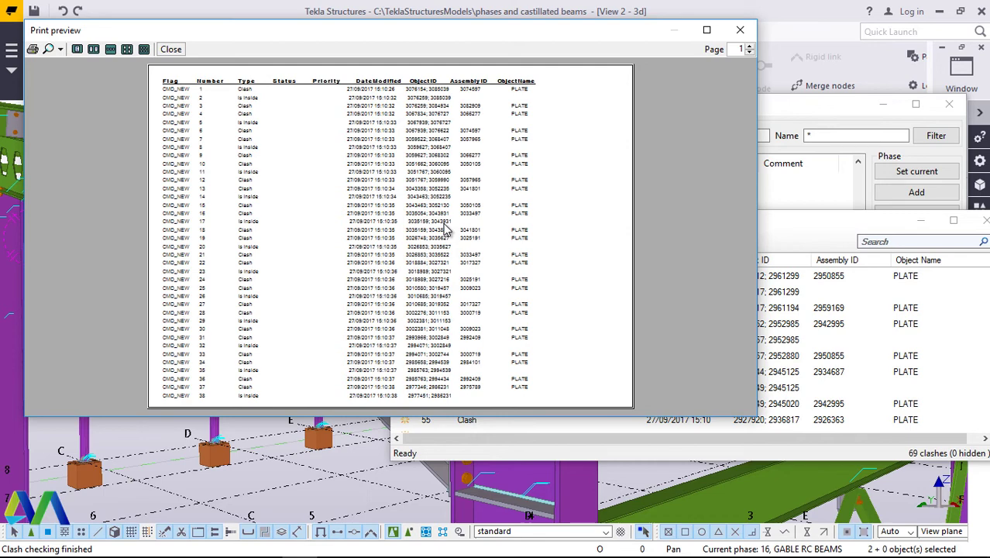
left_click(739, 33)
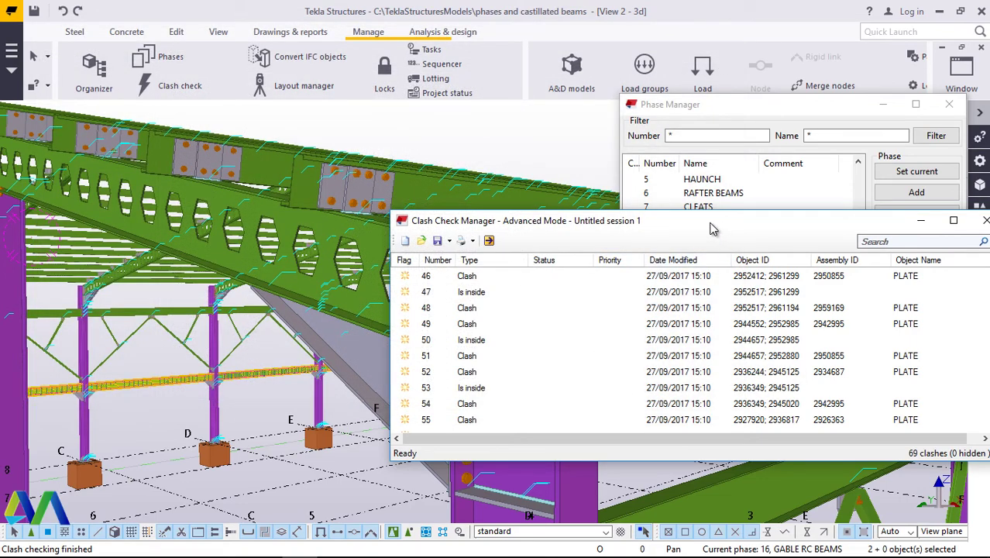
Step: Drag Clash Check Manager down and left to reveal the PURLINS row in Phase Manager
left_click_drag(712, 228, 632, 247)
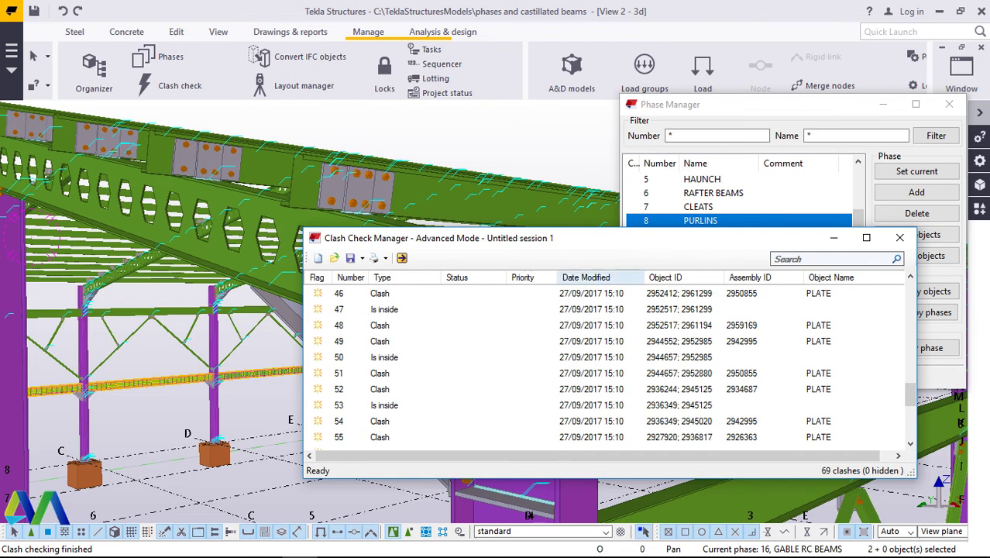
left_click(264, 546)
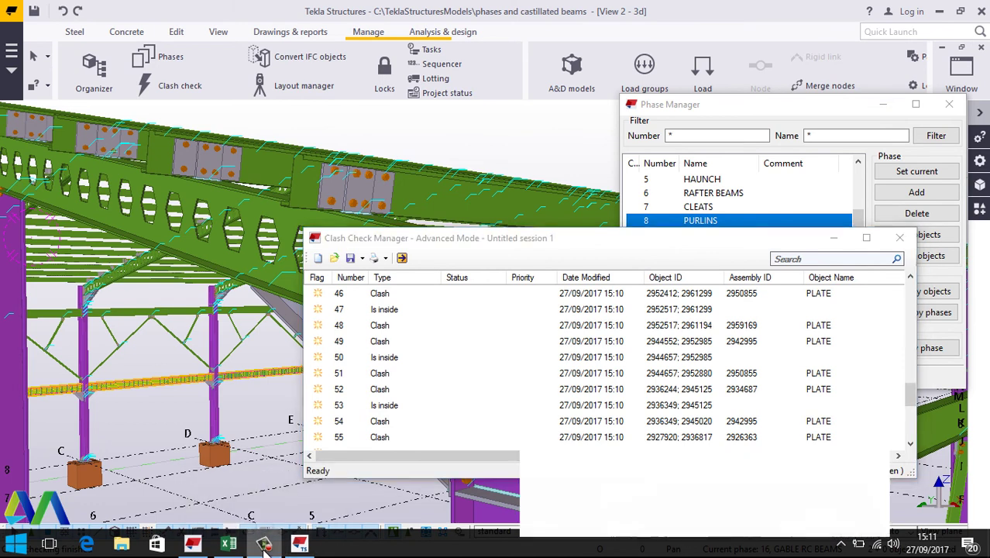